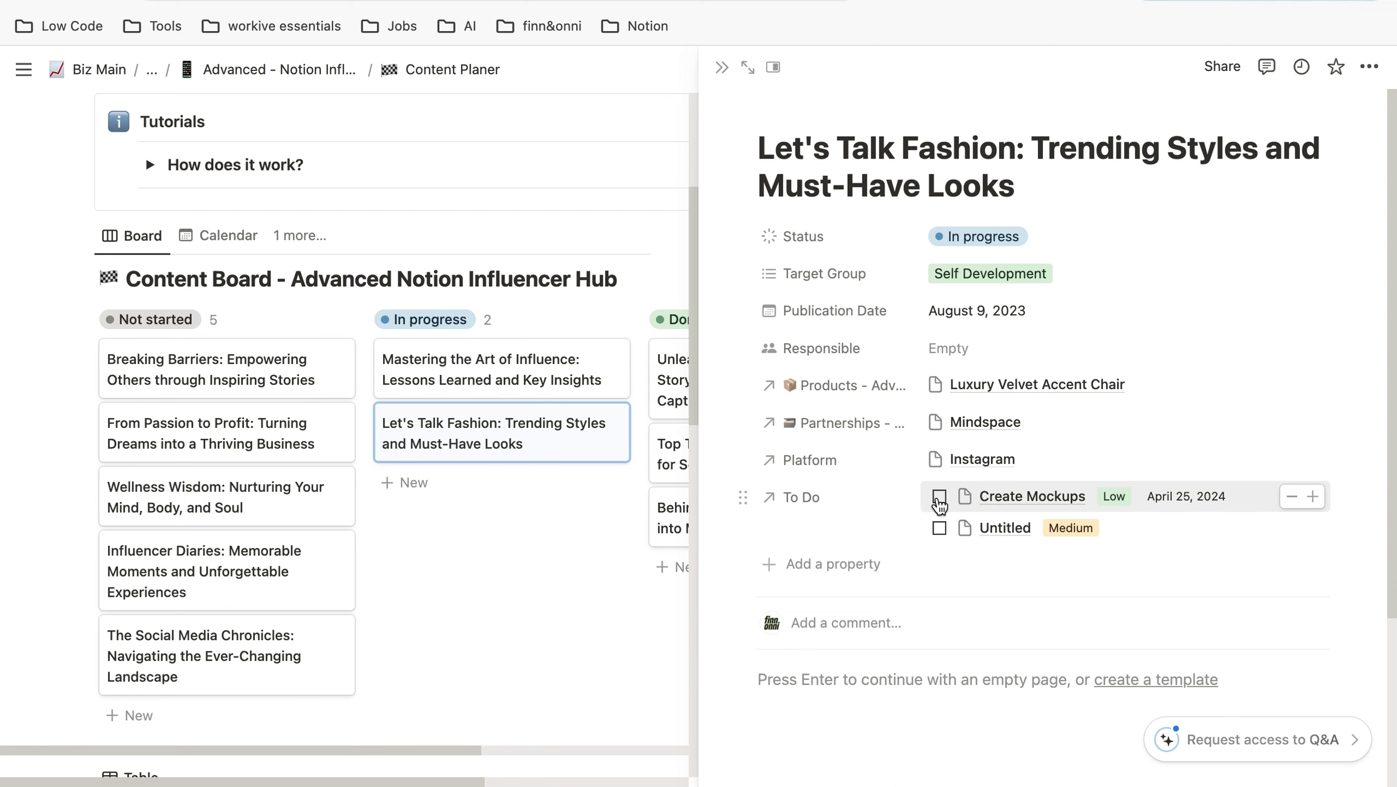
pyautogui.click(938, 496)
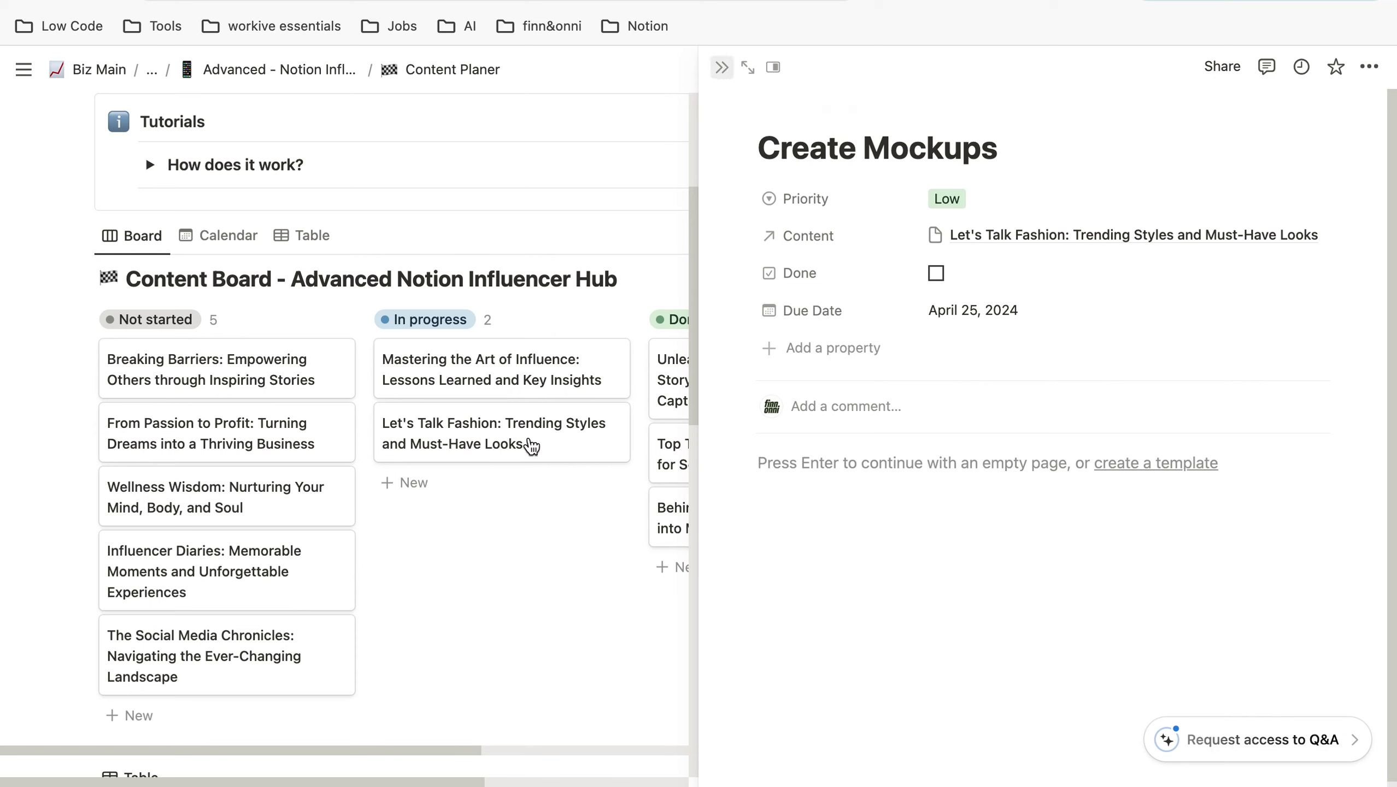
pyautogui.press('Escape')
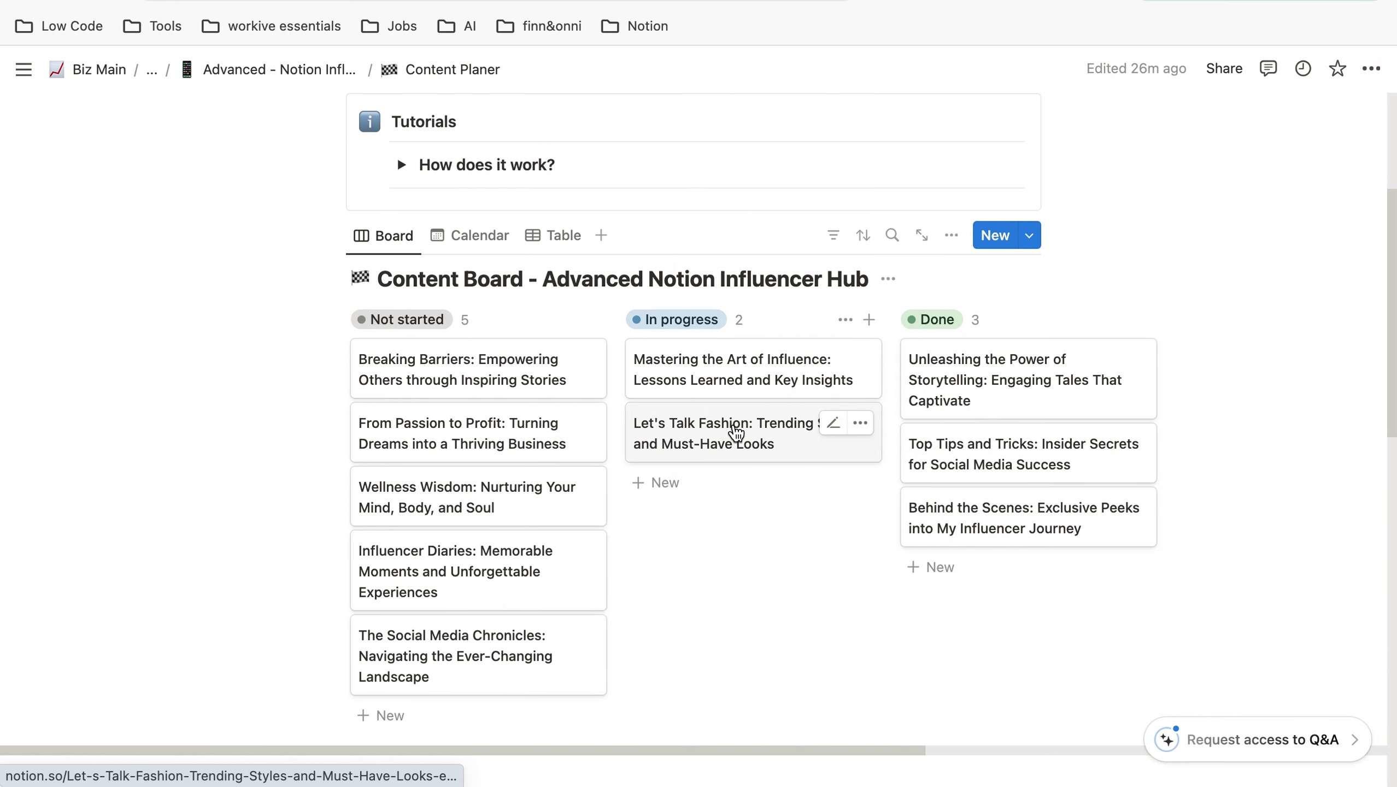
# Open the Let's Talk Fashion card in side peek beside the board
pyautogui.click(735, 433)
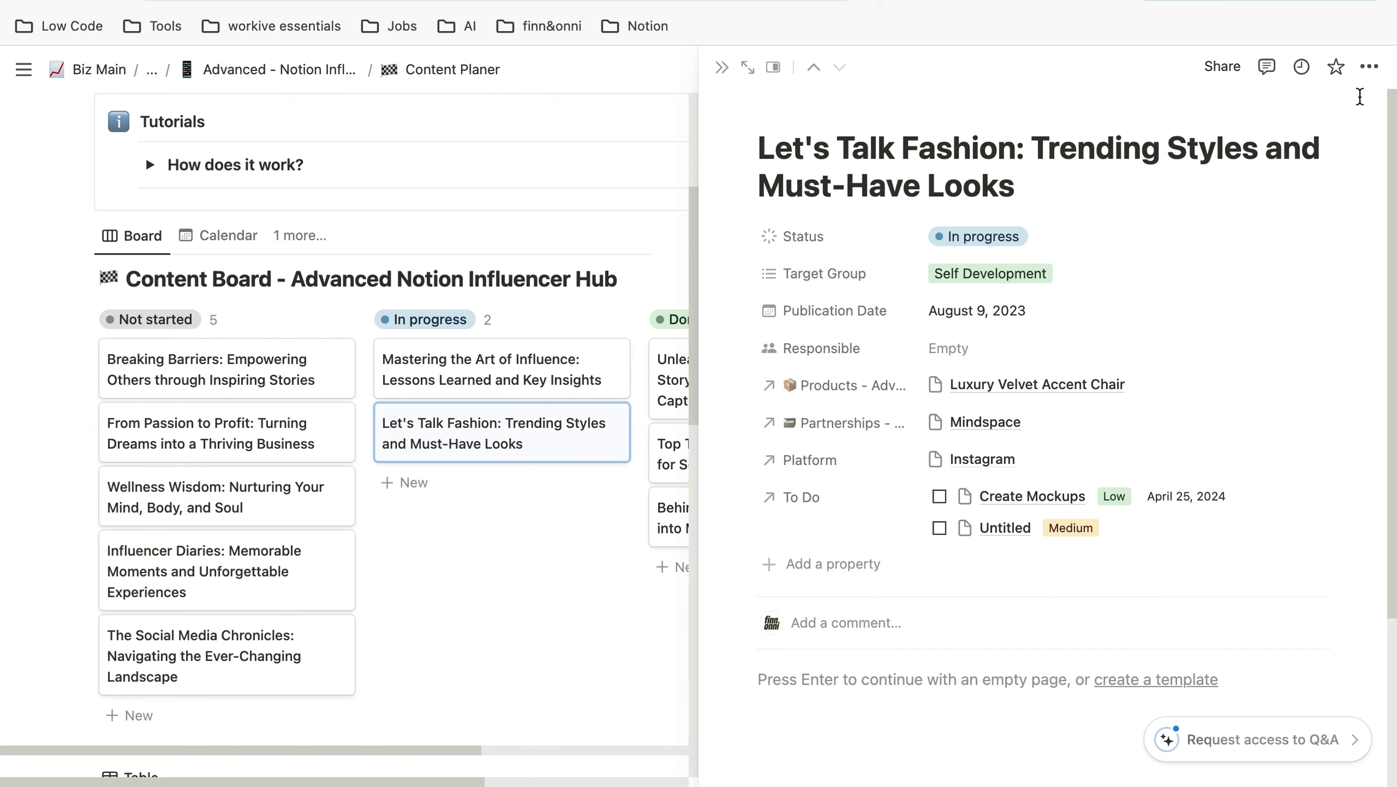
pyautogui.moveTo(869, 602)
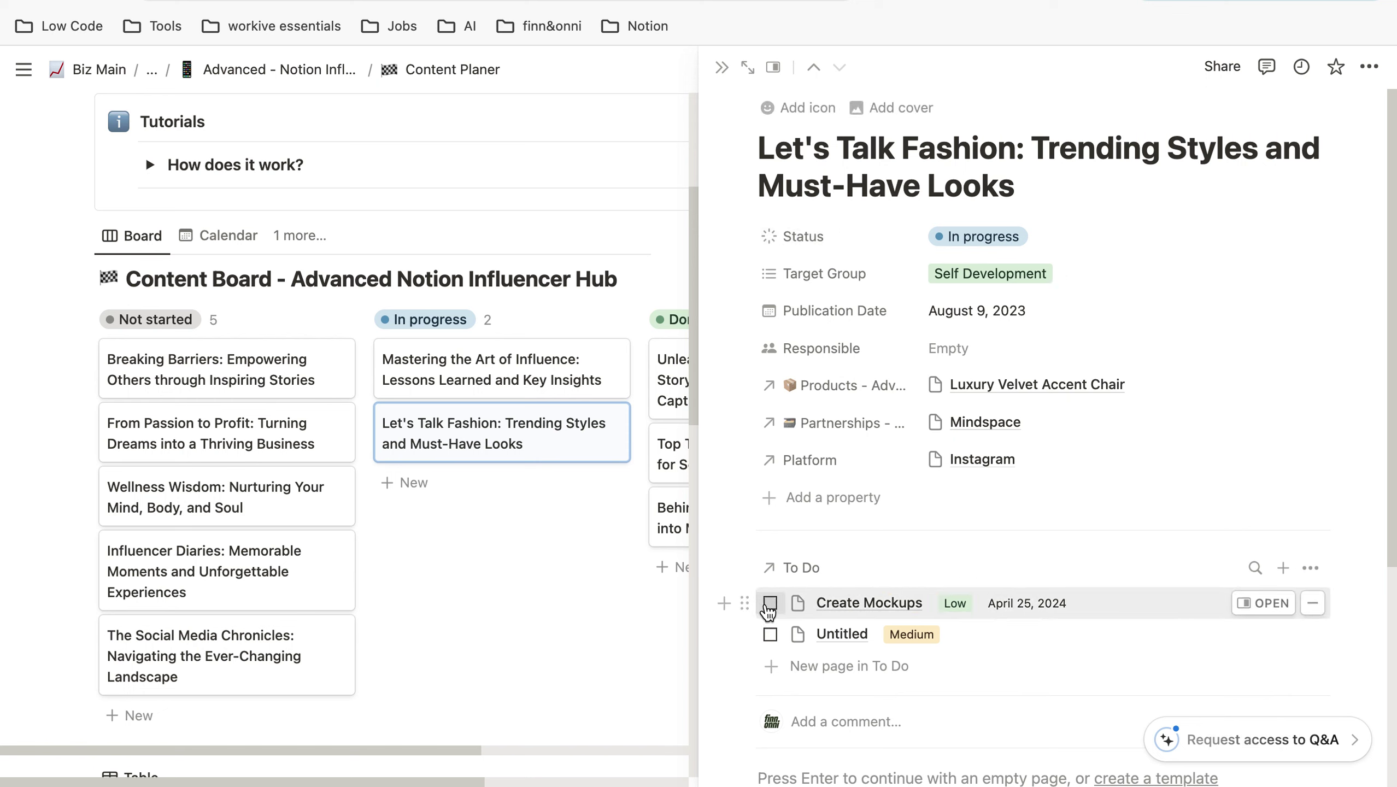
pyautogui.click(771, 605)
pyautogui.click(770, 635)
# Untick the Untitled task in the Let's Talk Fashion To Do list
pyautogui.click(770, 635)
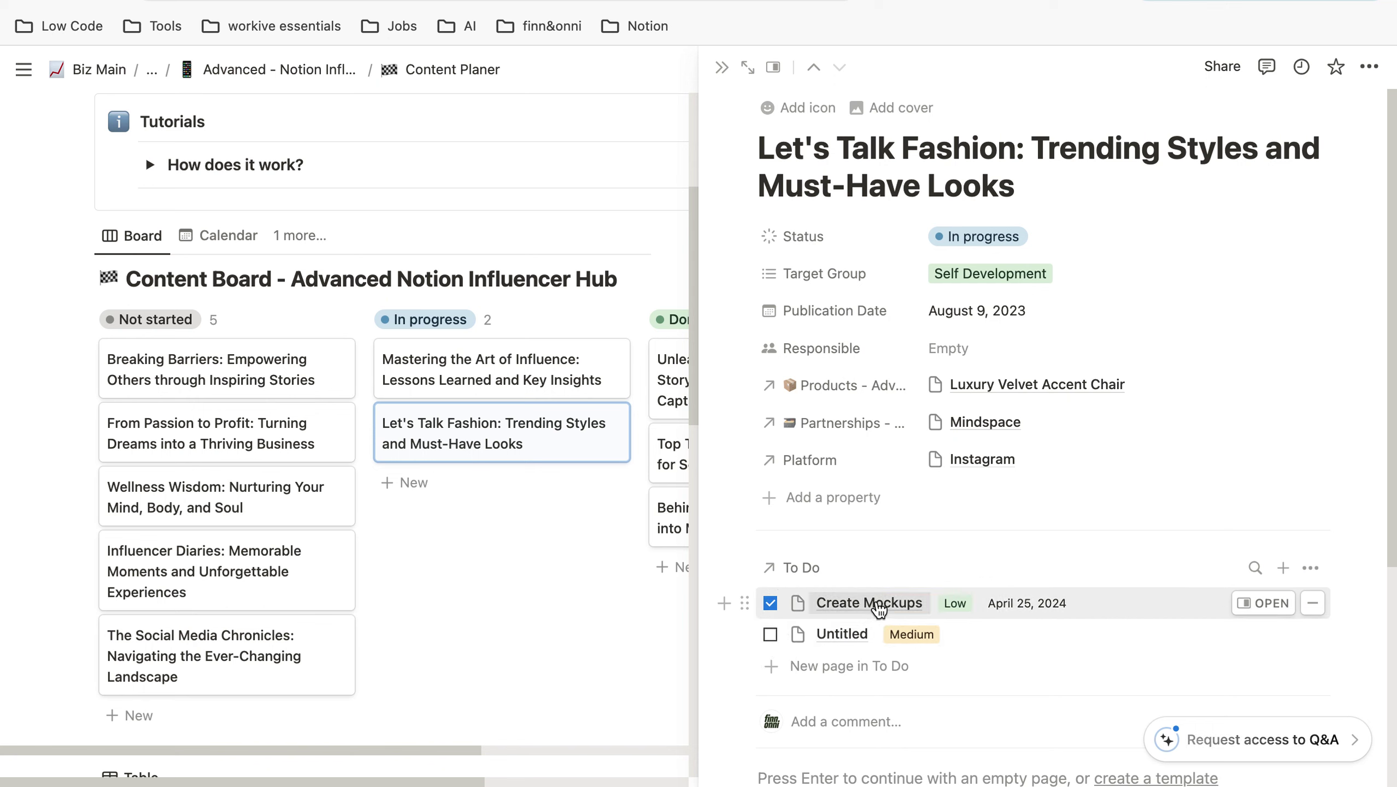
pyautogui.click(770, 635)
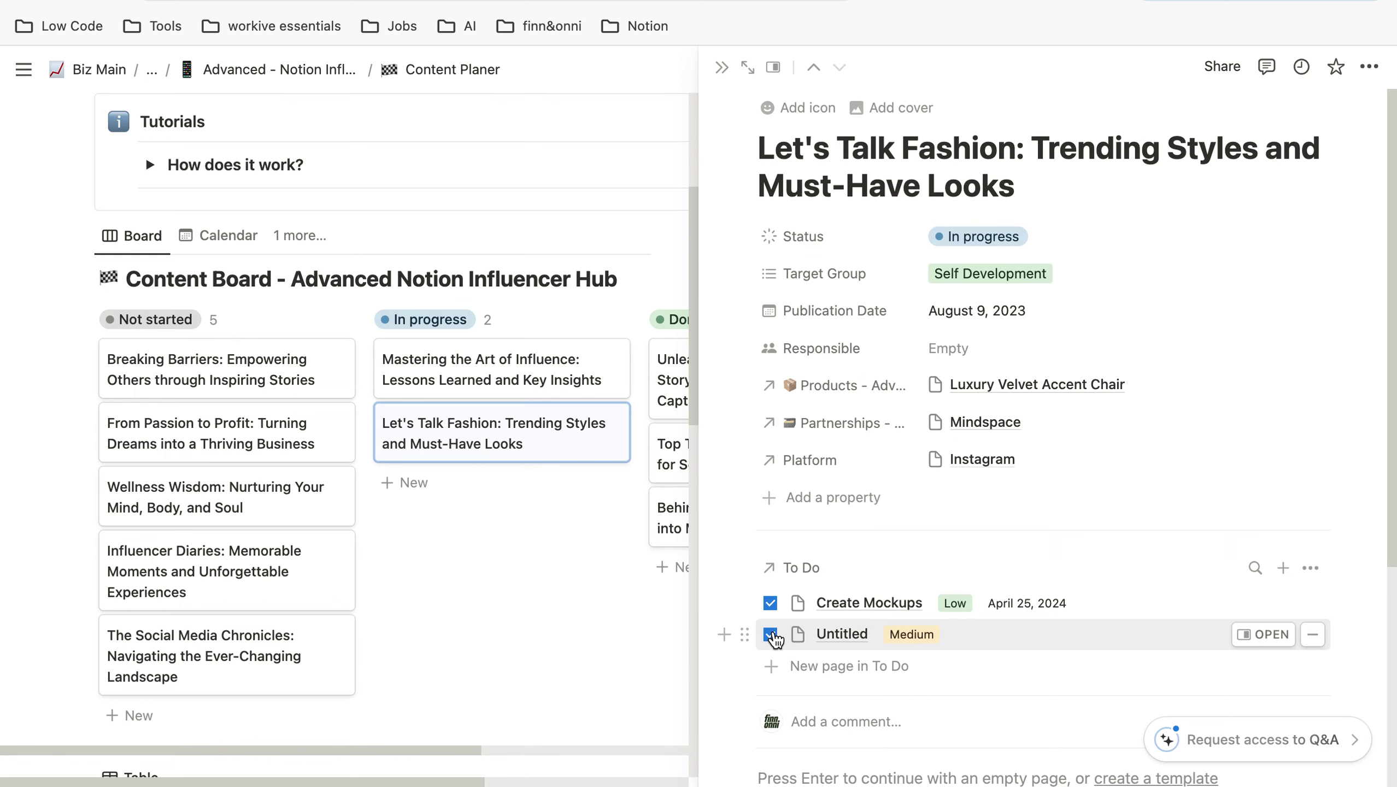
pyautogui.click(771, 602)
pyautogui.click(771, 635)
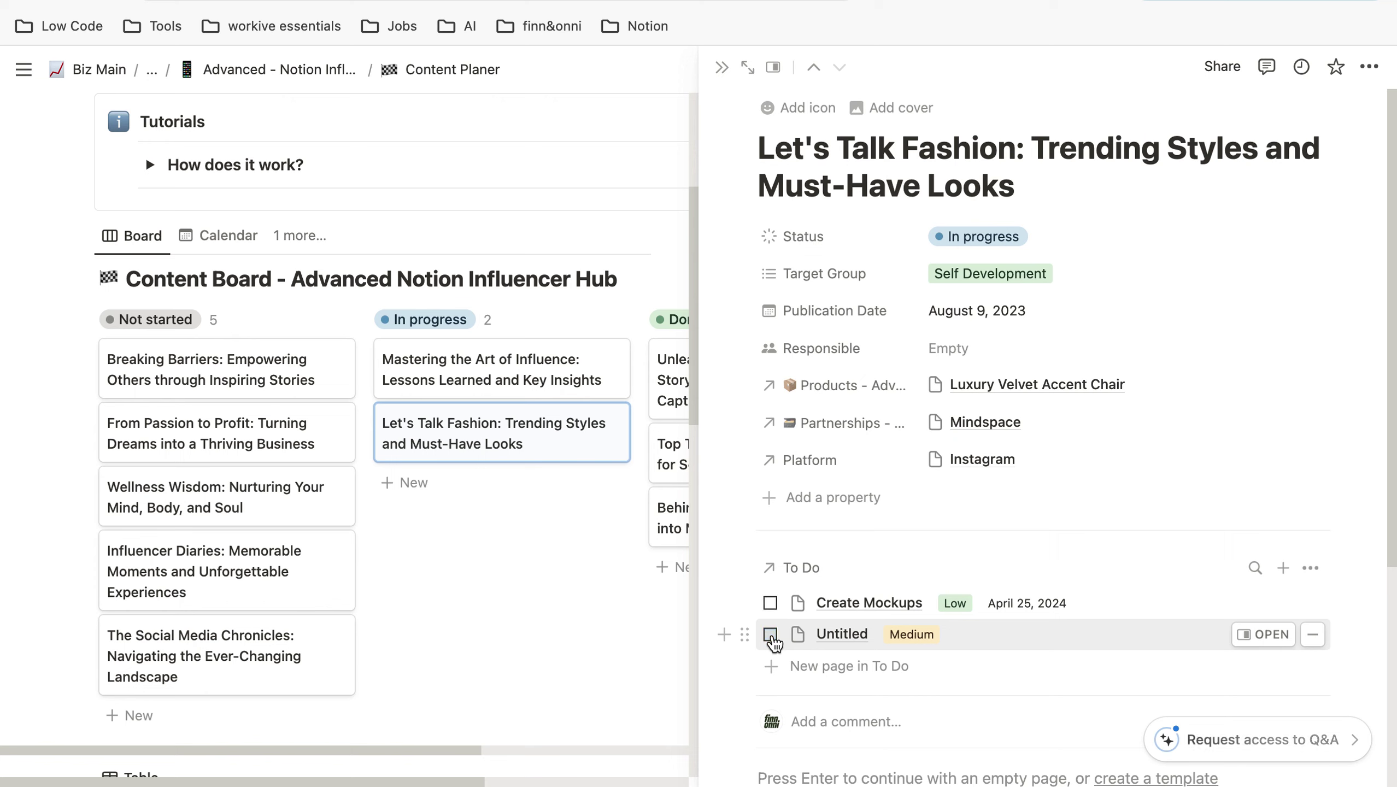
pyautogui.click(833, 674)
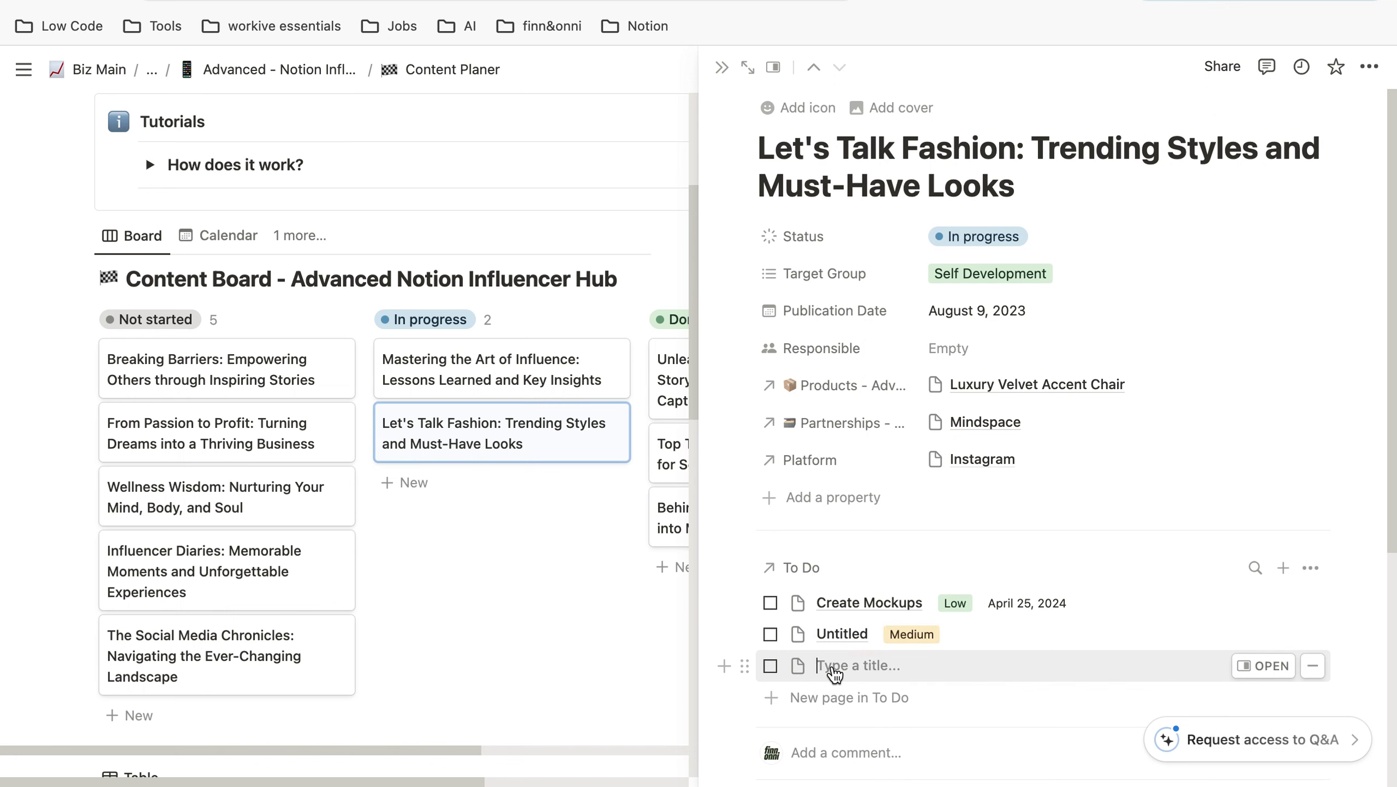